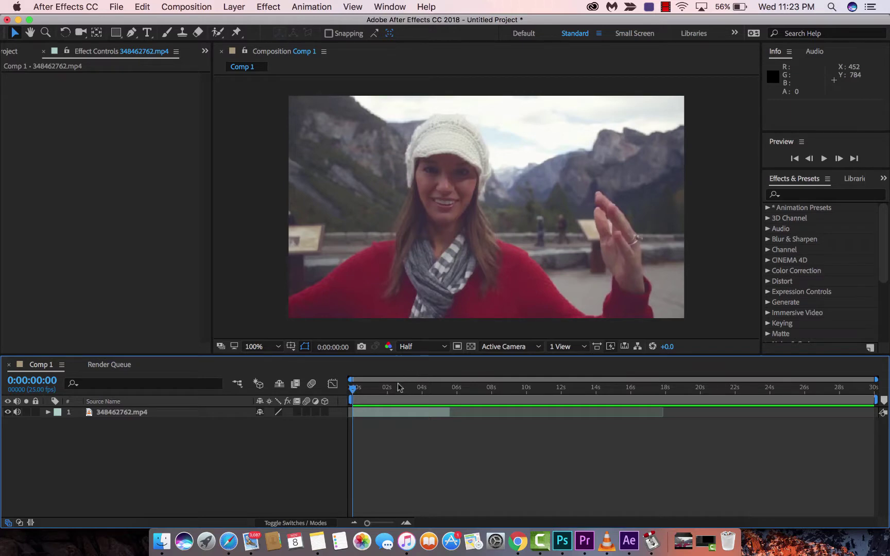
- Switch the timeline column to Layer Name, select the mountain clip layer and preview its first second
left_click(268, 6)
left_click(268, 6)
left_click(141, 402)
left_click(142, 414)
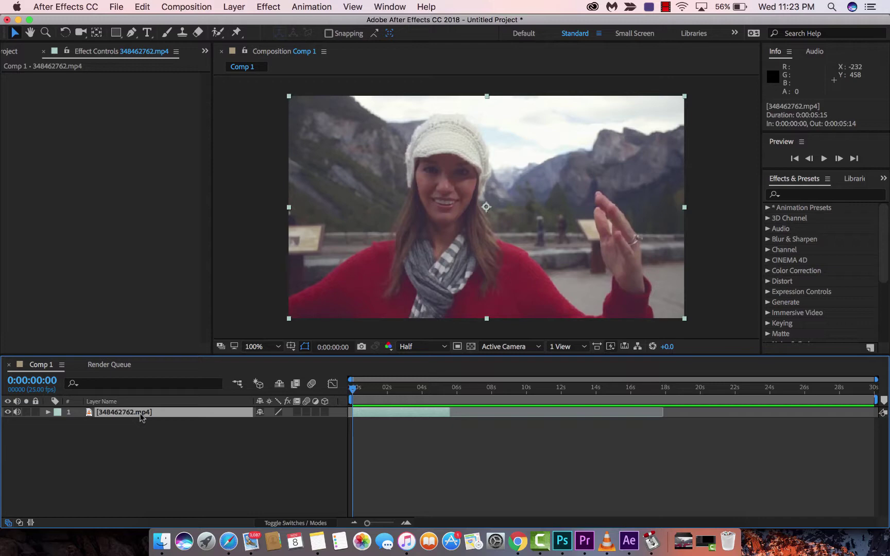
mouse_move(354, 391)
left_mouse_down()
mouse_move(446, 398)
mouse_move(347, 396)
left_mouse_up()
- Apply Effect > Distort > Bezier Warp to the 348462762.mp4 layer
left_click(267, 7)
mouse_move(296, 135)
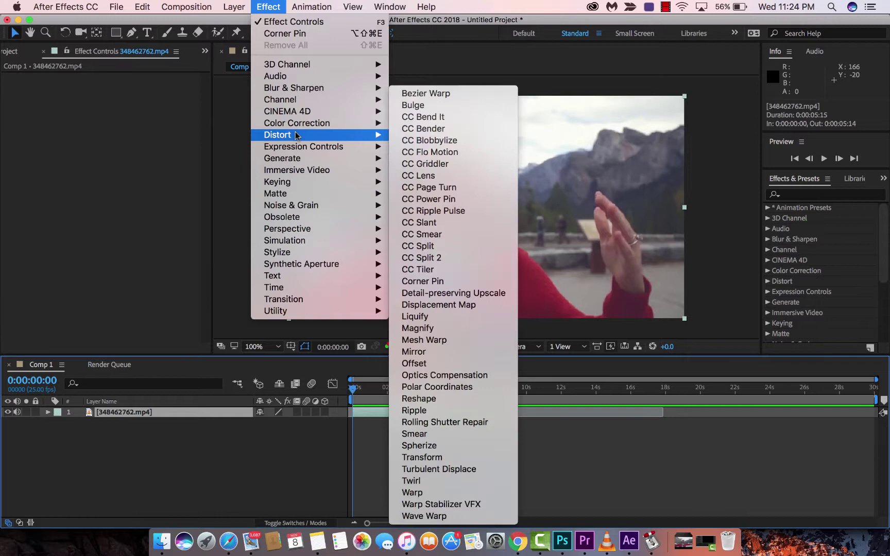
left_click(422, 93)
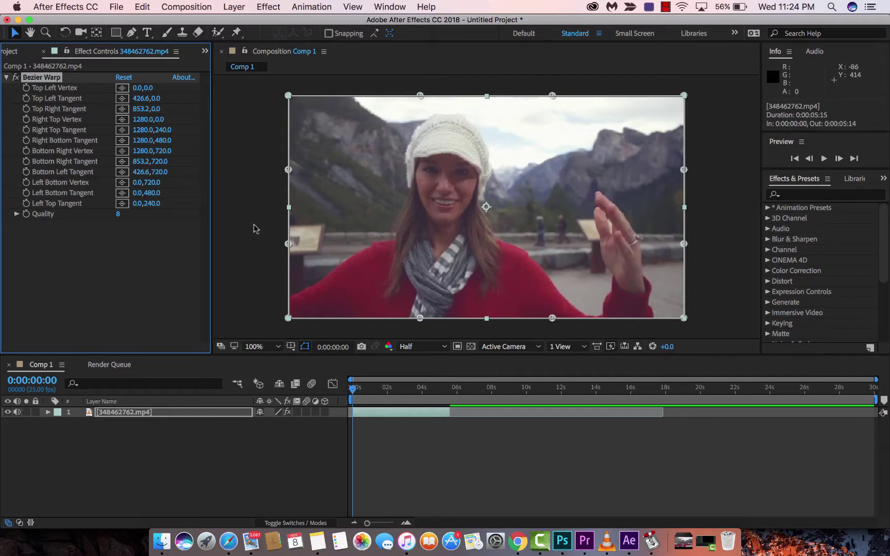
- Set keyframes on every Bezier Warp vertex and tangent, then move the playhead to 0:00:00:24
left_click(26, 88)
left_click_drag(26, 91, 28, 206)
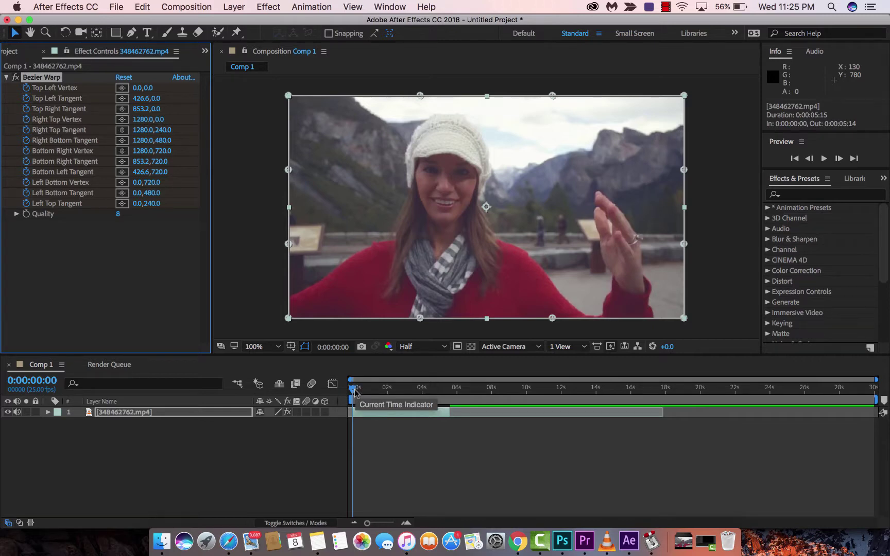
left_click_drag(354, 391, 370, 391)
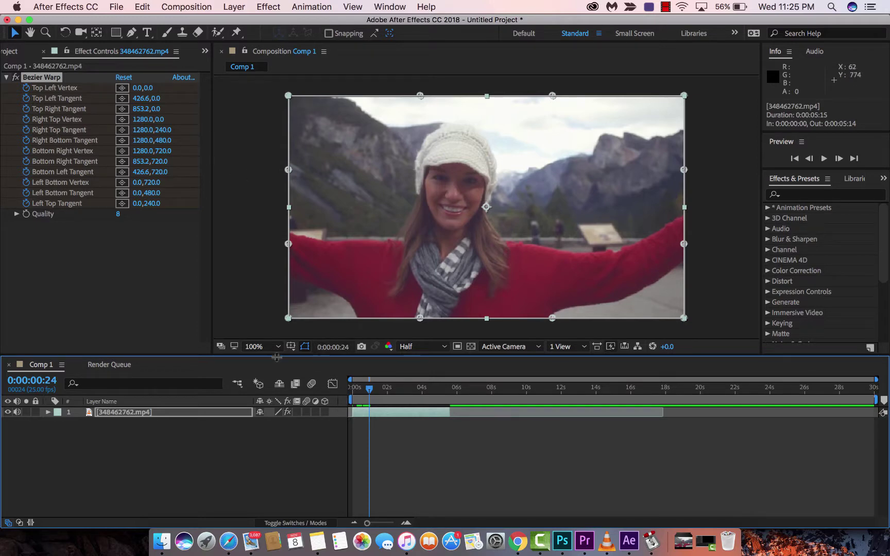
- Reveal the layer's keyframed properties with U to check them, then hide them again
key("u")
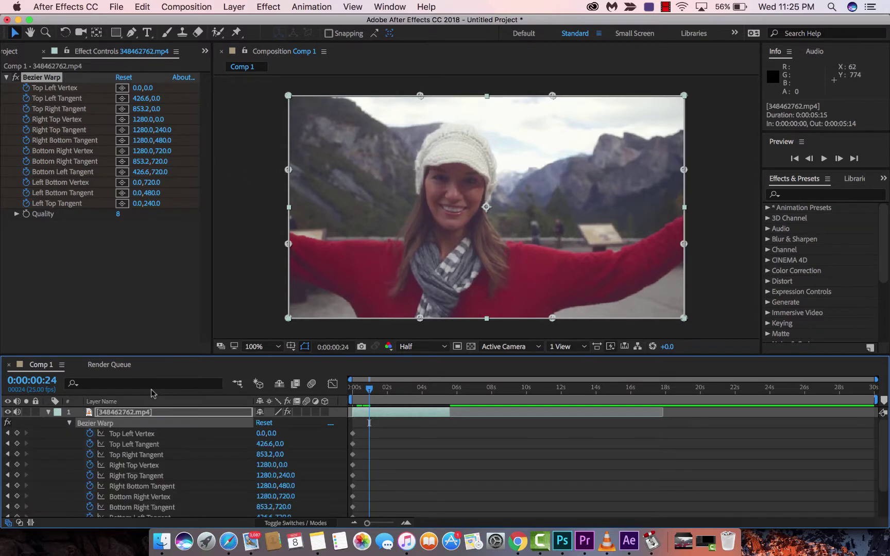
scroll(181, 487, "down", 3)
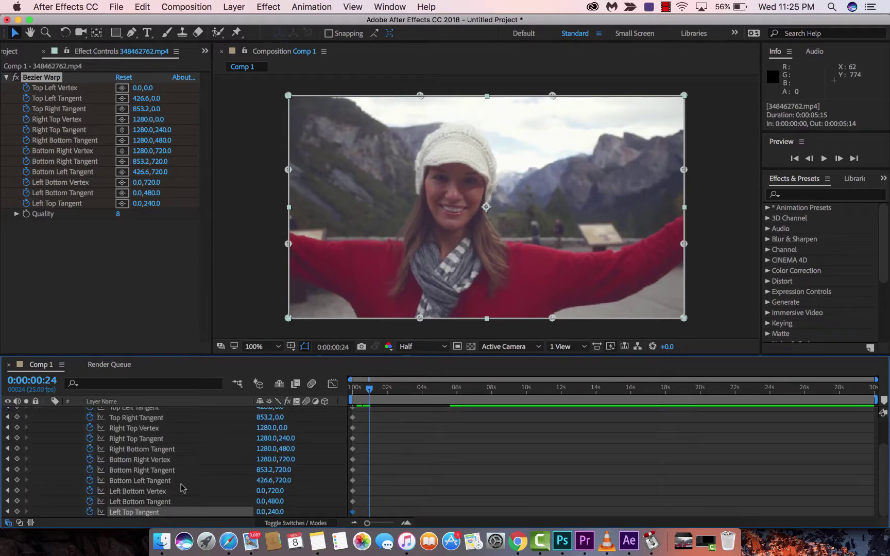
scroll(180, 486, "up", 3)
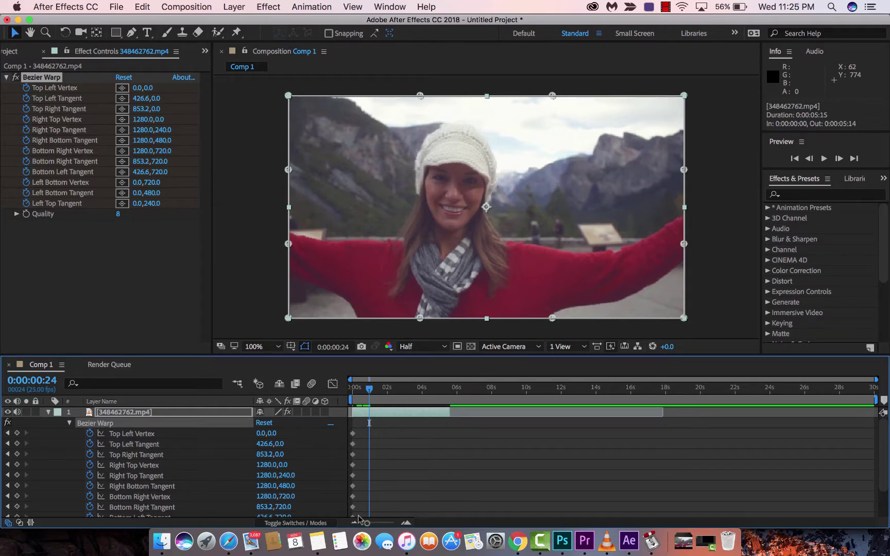
key("u")
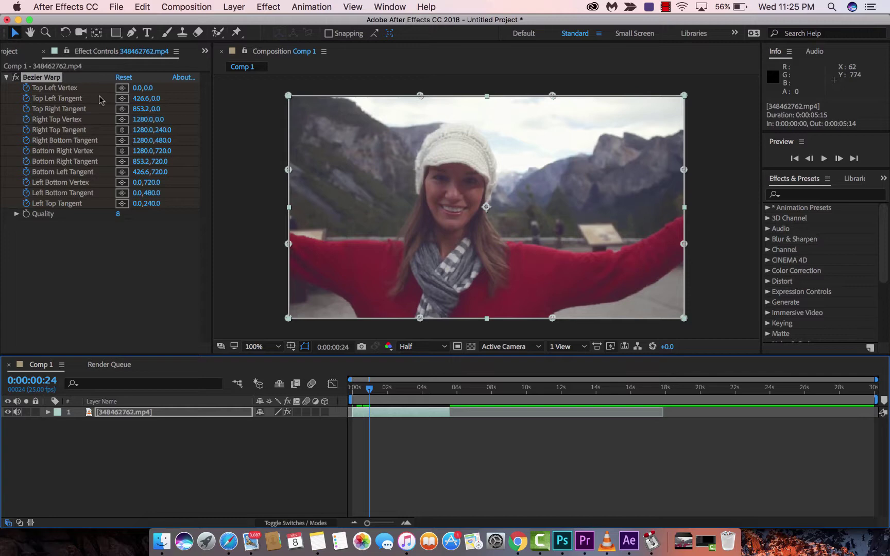
- Pull the Top Left Vertex out to -86,-50 and curve the left-edge tangents outward
left_click(289, 98)
left_click_drag(288, 97, 262, 80)
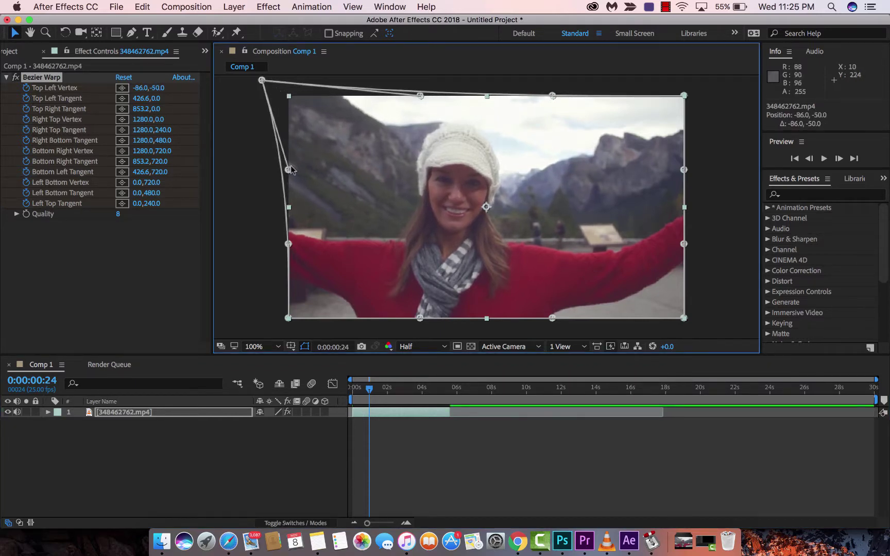
left_click_drag(289, 171, 252, 212)
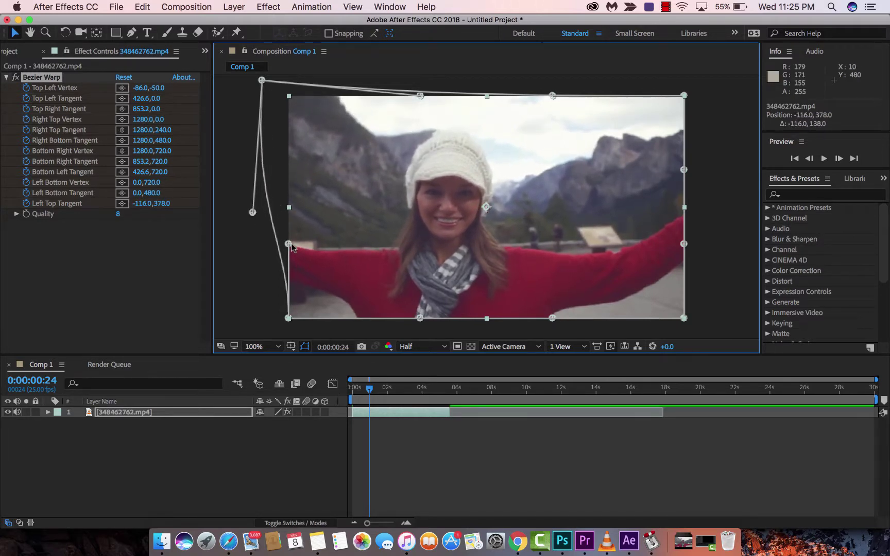
left_click_drag(288, 244, 270, 292)
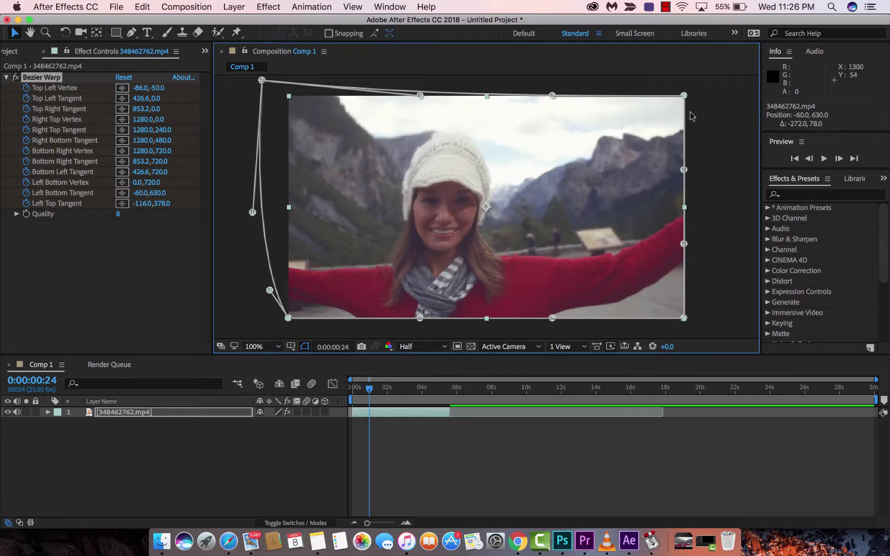
- Pull the Right Top Vertex out to 1500,-74 and bend the right edge below it
left_click_drag(685, 96, 752, 73)
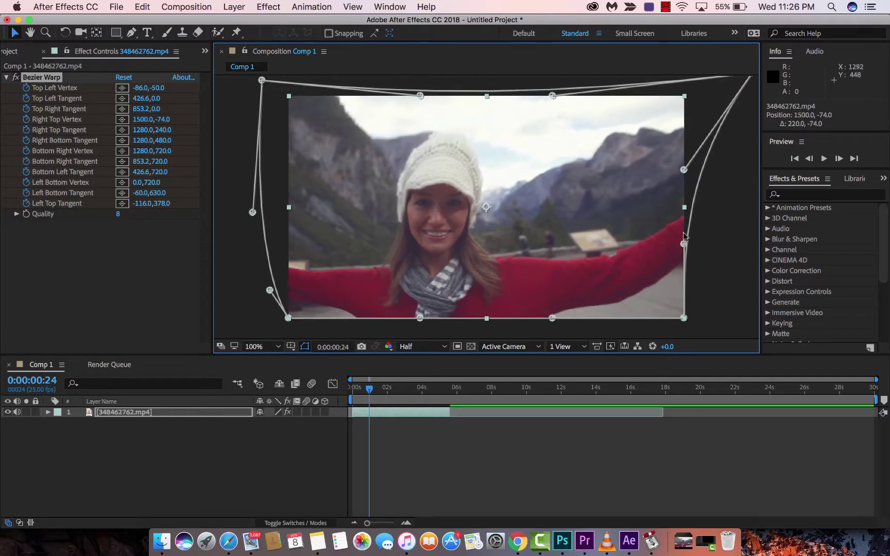
left_click_drag(684, 170, 699, 303)
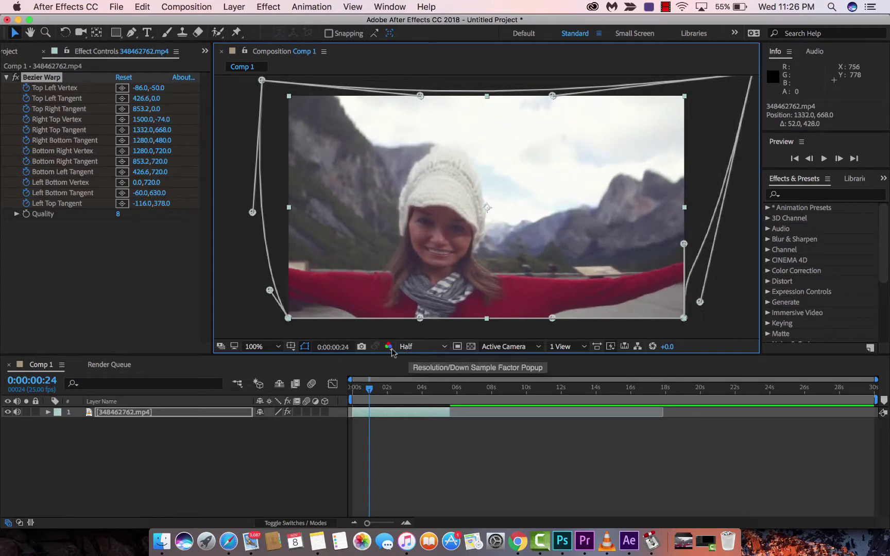
left_click(263, 346)
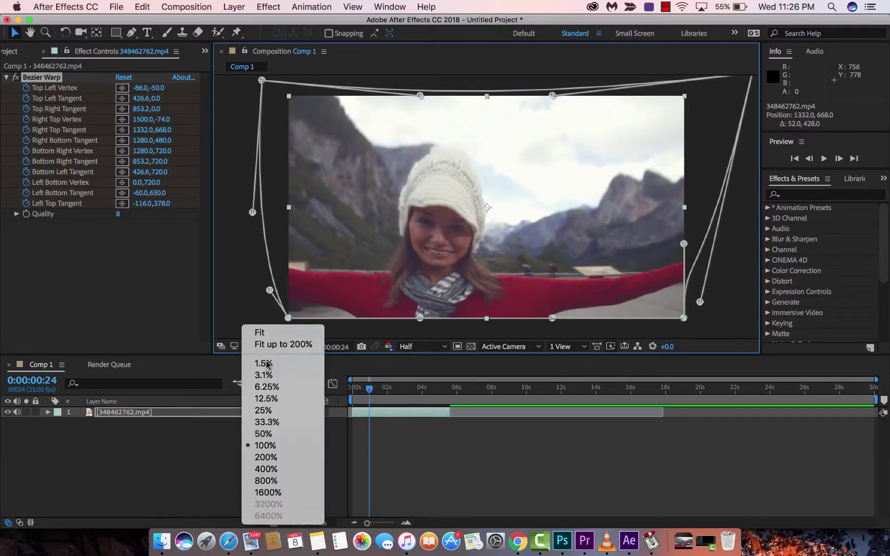
- At 50% magnification, drag the bottom-edge tangents down at 0:00:00:24
left_click(271, 433)
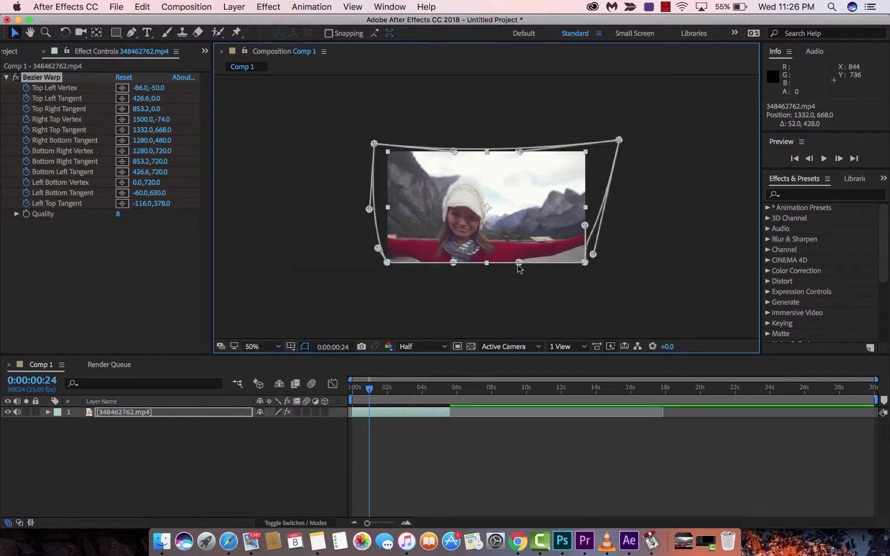
left_click_drag(519, 264, 520, 302)
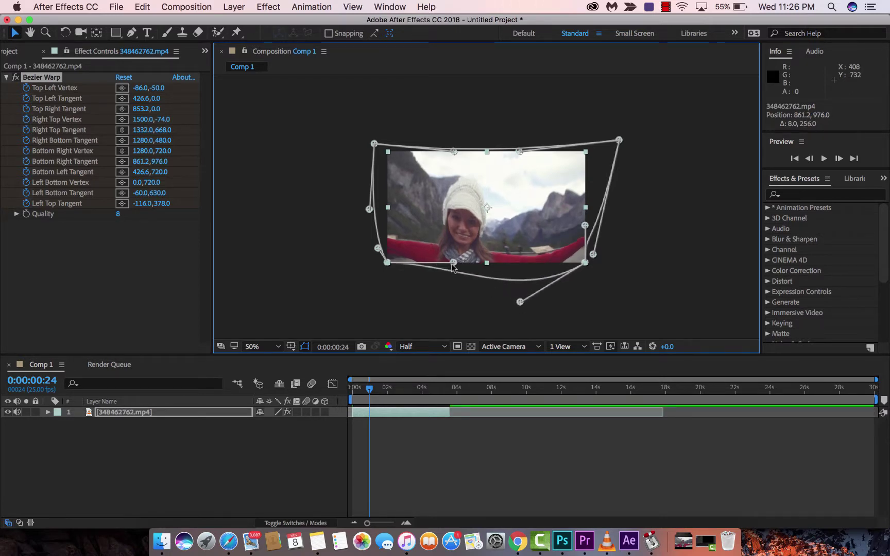
left_click_drag(453, 264, 504, 326)
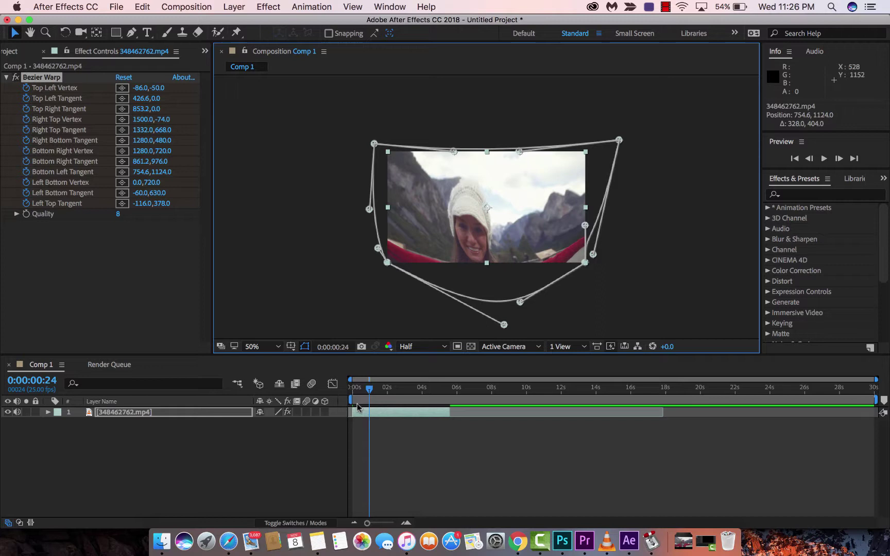
- At 0:00:02:00, reshape tangents: Top Right 1589.2,-164, Right Top 1776,1060, Bottom Right 105.2,1000
left_click_drag(370, 392, 389, 394)
left_click_drag(369, 209, 388, 214)
left_click_drag(454, 152, 447, 85)
left_click_drag(519, 151, 632, 126)
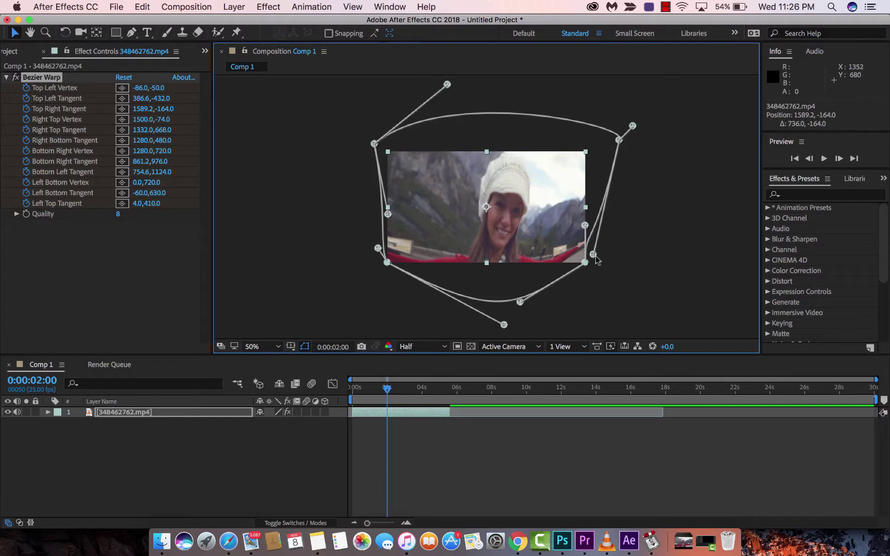
left_click_drag(593, 255, 661, 314)
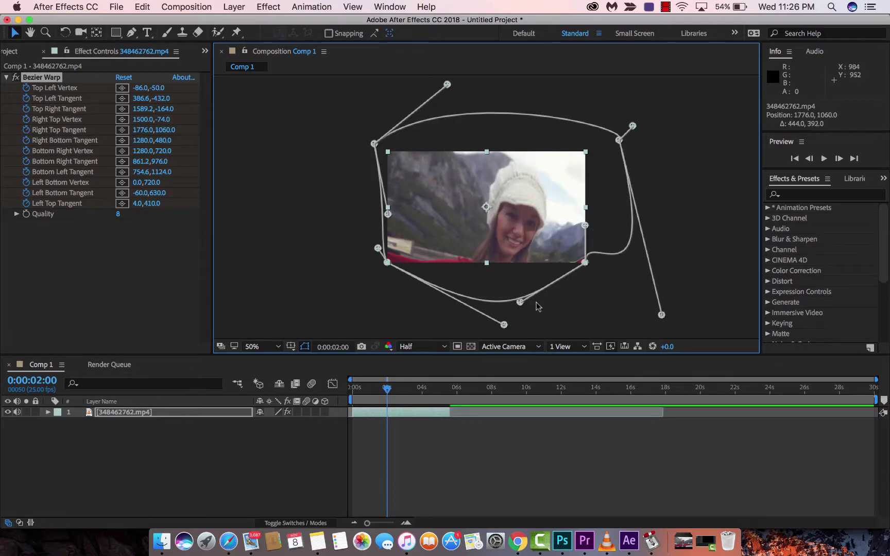
left_click_drag(517, 305, 402, 312)
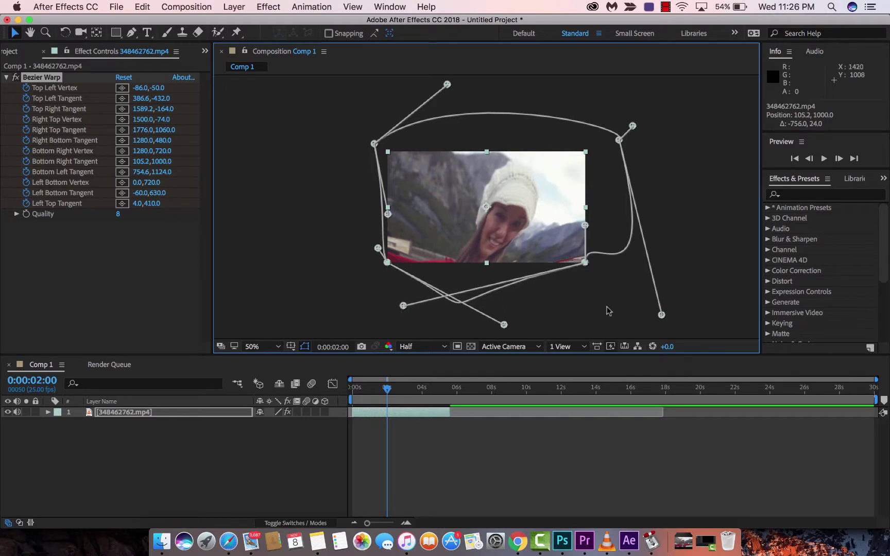
left_click_drag(387, 394, 404, 395)
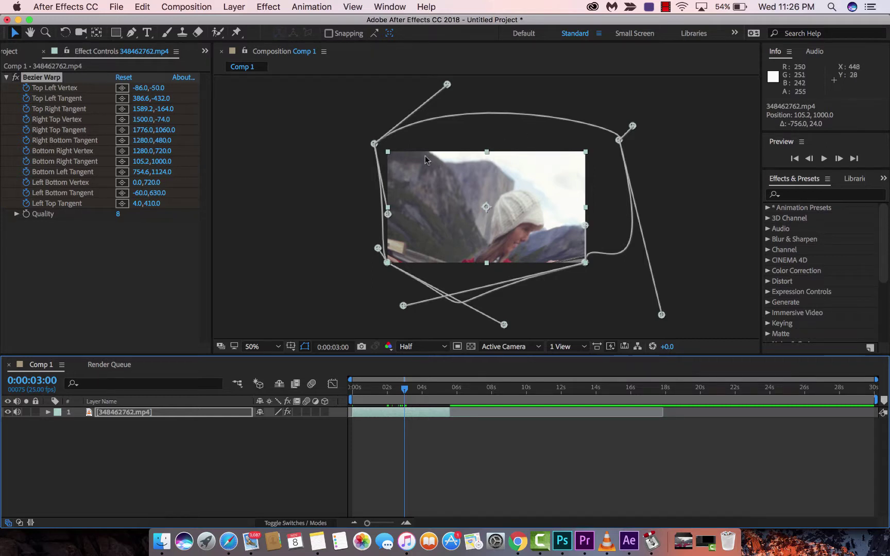
- At 0:00:03:00, set Top Left Vertex 152,-78.9, Top Right Tangent 1164.7,-115.8, Bottom Left Tangent 909,853.8
left_click(389, 154)
left_click_drag(388, 154, 392, 124)
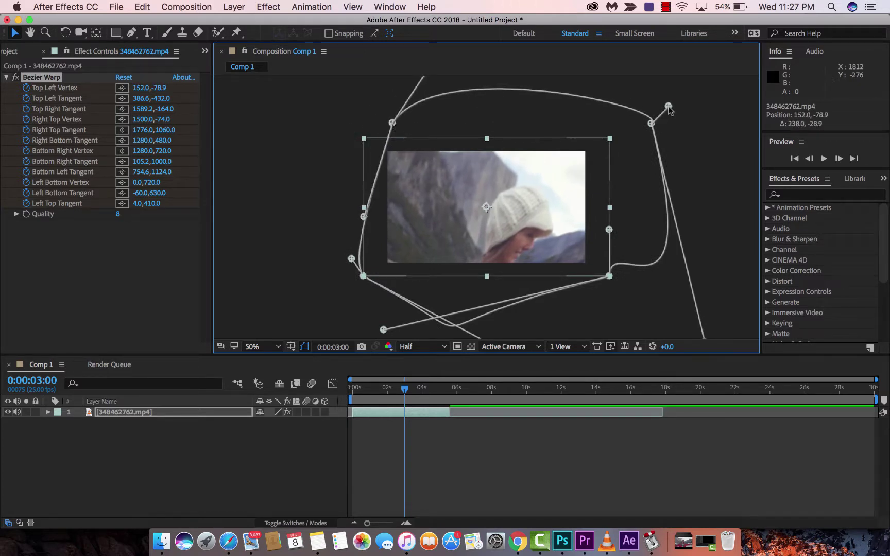
left_click_drag(668, 107, 586, 115)
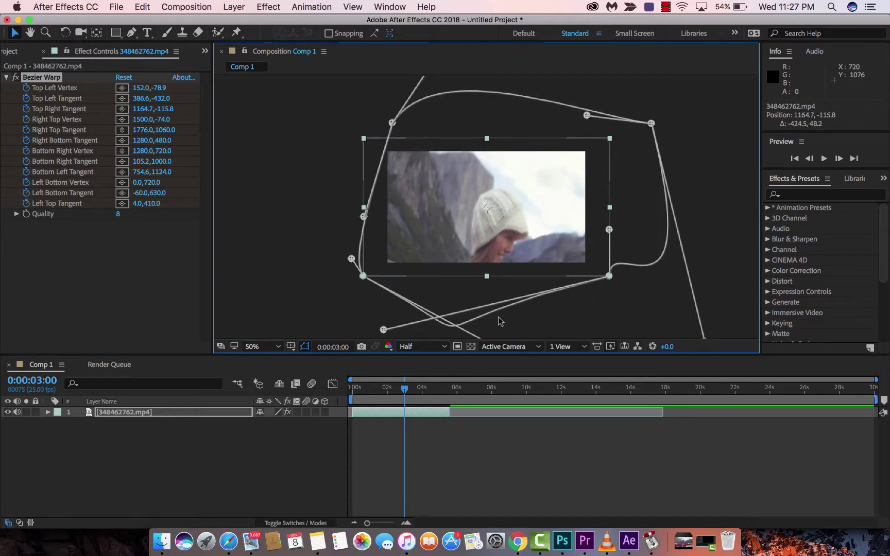
key("comma")
left_click_drag(498, 281, 513, 255)
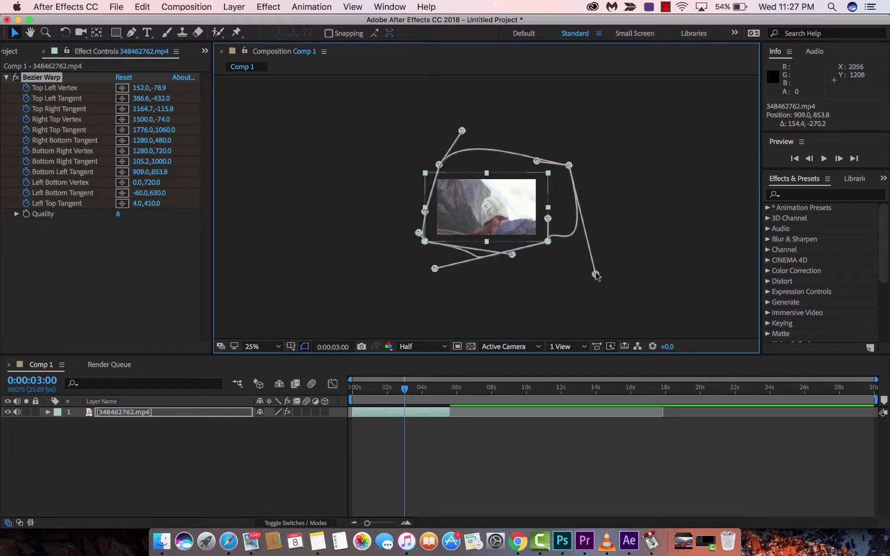
- Pull the Right Top Tangent in to 1216.4,1130.7, then set the viewer magnification to Fit
left_click_drag(595, 274, 541, 280)
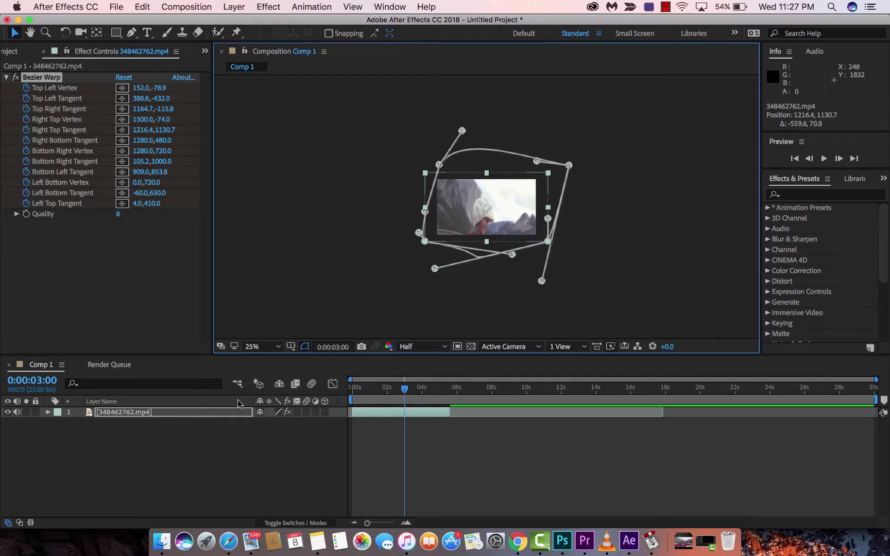
left_click(291, 446)
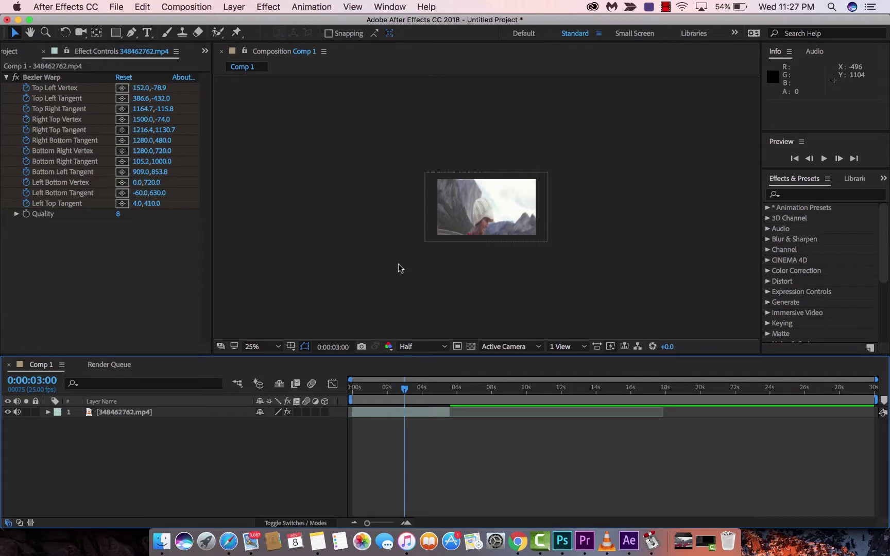
key("period")
key("period")
left_click(264, 346)
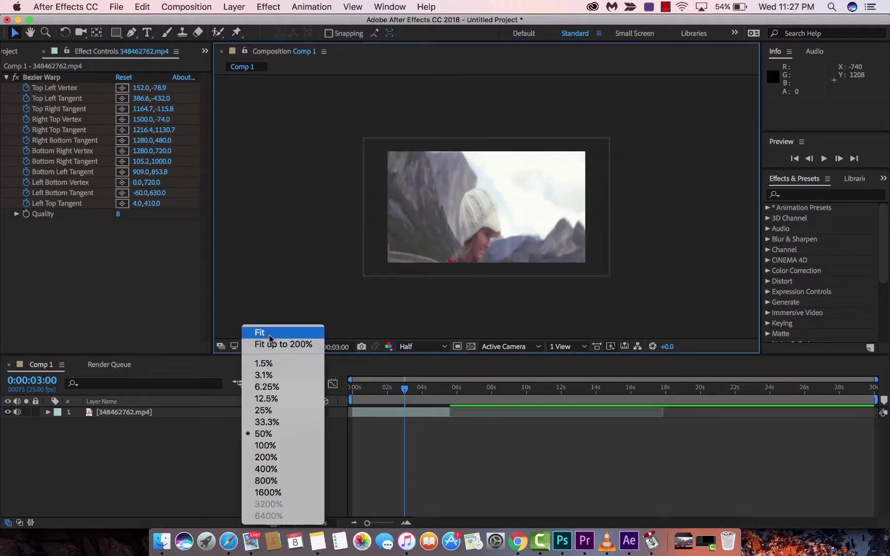
left_click(262, 333)
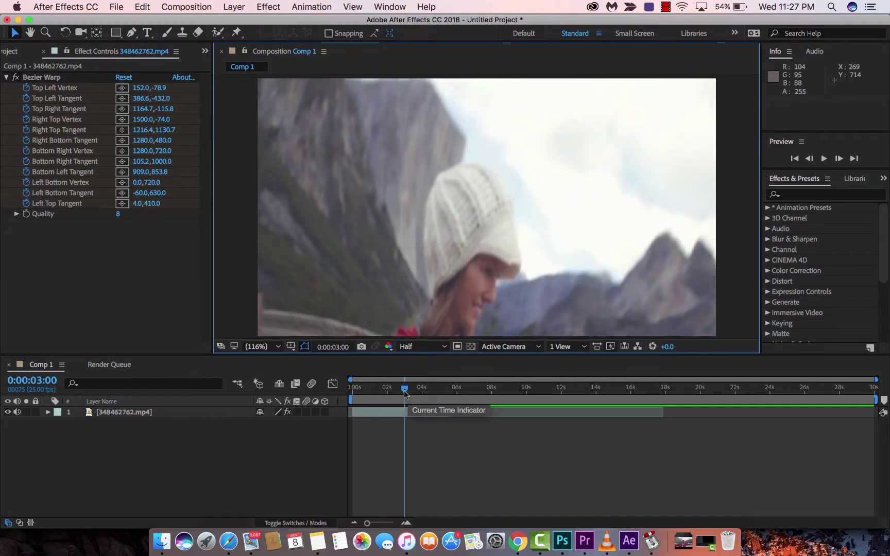
- Return the playhead to 0:00:00:00 and select the video layer
left_click_drag(405, 389, 309, 392)
key("super+a")
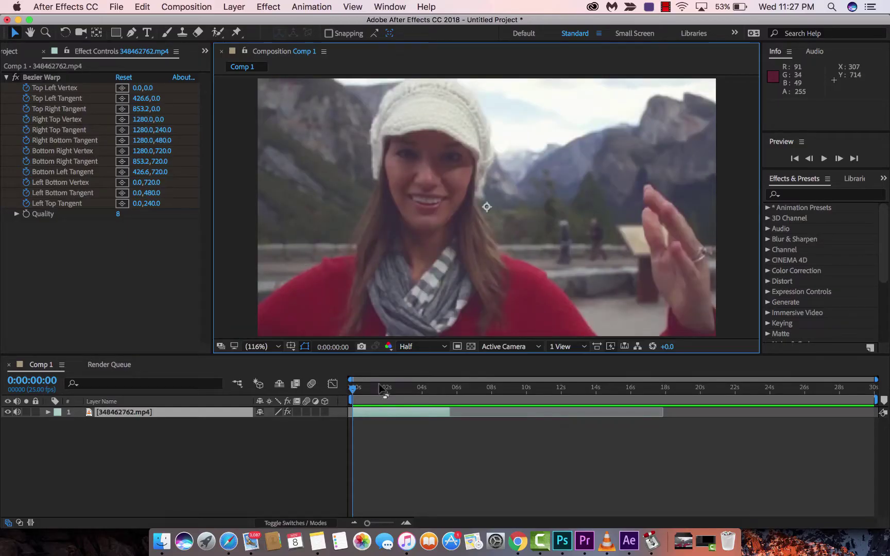
- Delete the Bezier Warp effect from the mountain clip layer
left_click(138, 412)
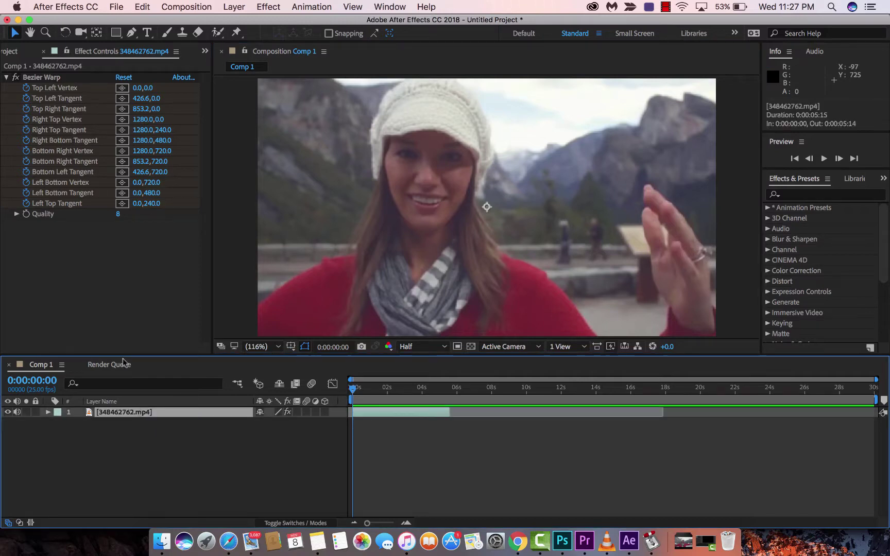
left_click(41, 78)
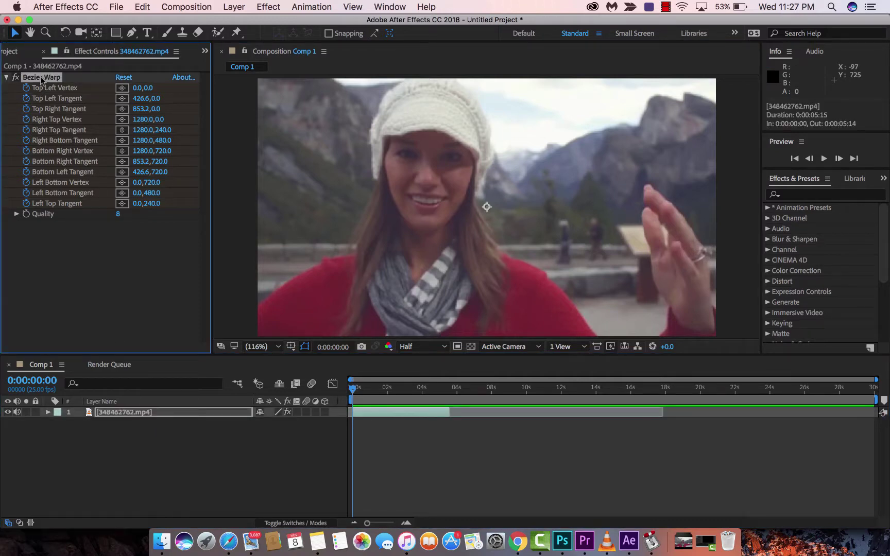
key("Delete")
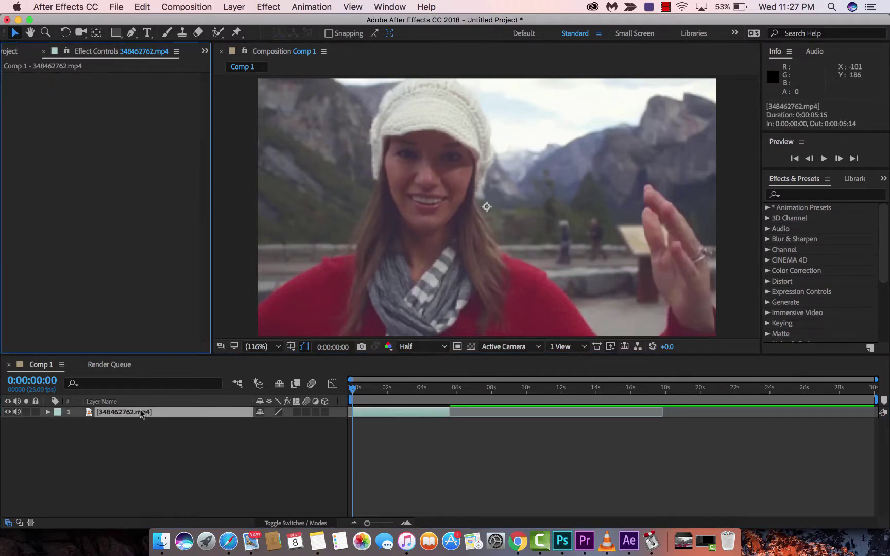
- Fit the layer to Comp 1 with Transform > Fit to Comp, checking it at 100% and 50%
scroll(381, 207, "down", 5)
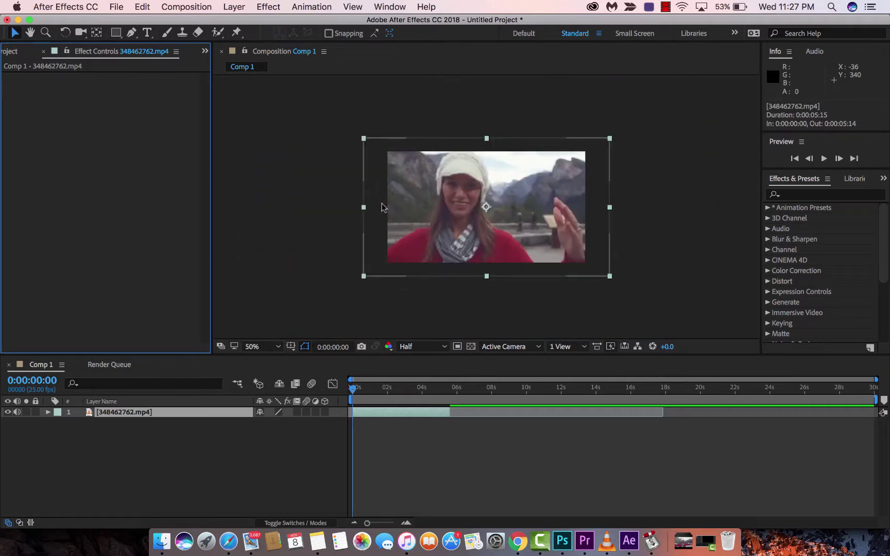
left_click(369, 209)
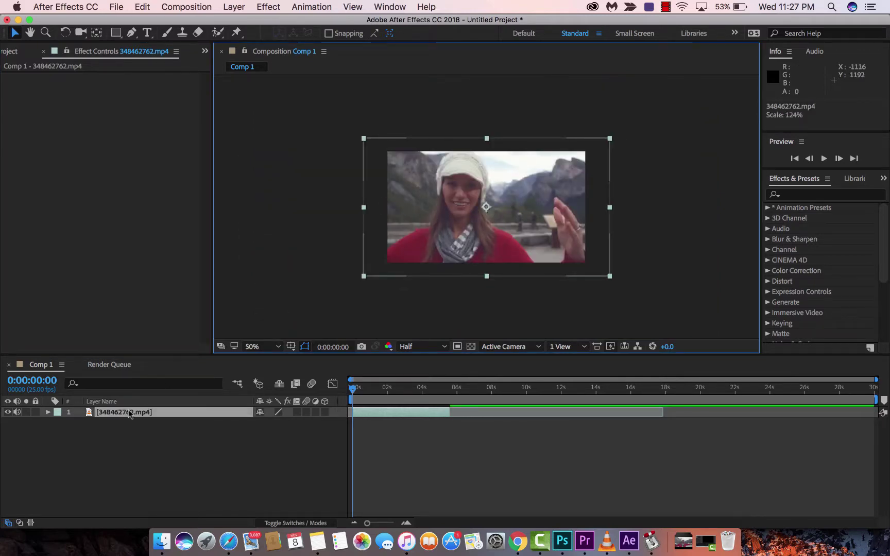
left_click_drag(364, 140, 389, 154)
right_click(409, 167)
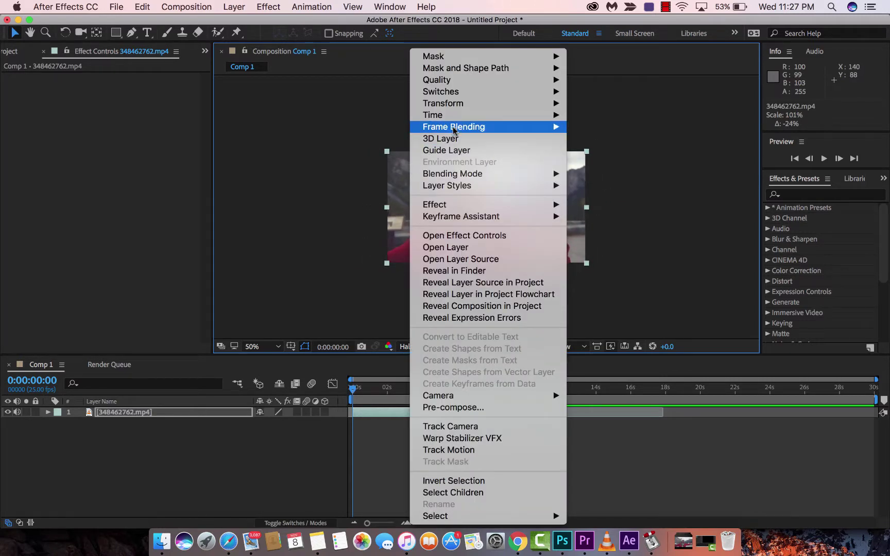
mouse_move(474, 103)
left_click(608, 253)
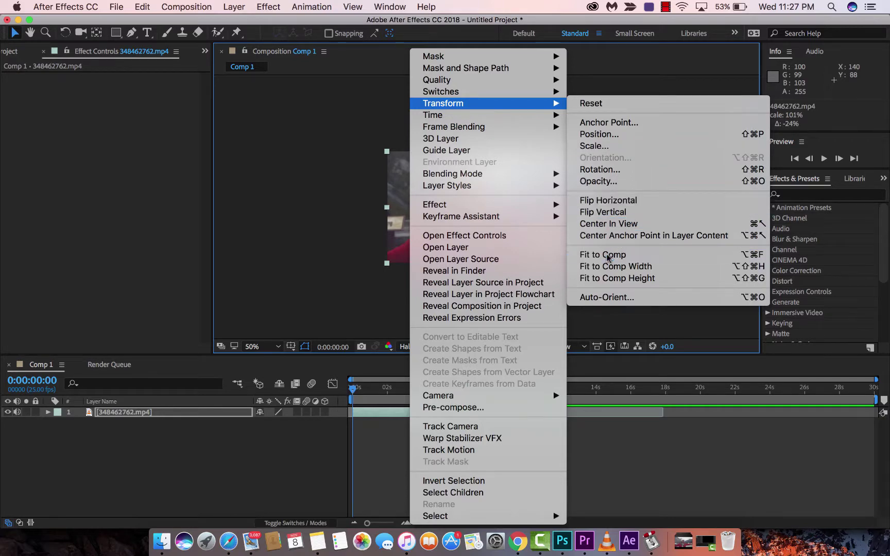
key("/")
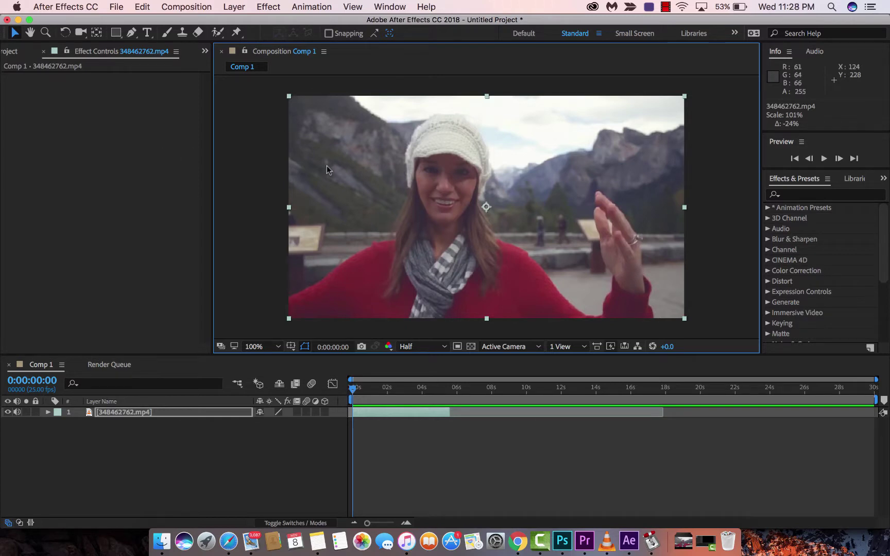
key("comma")
key("comma")
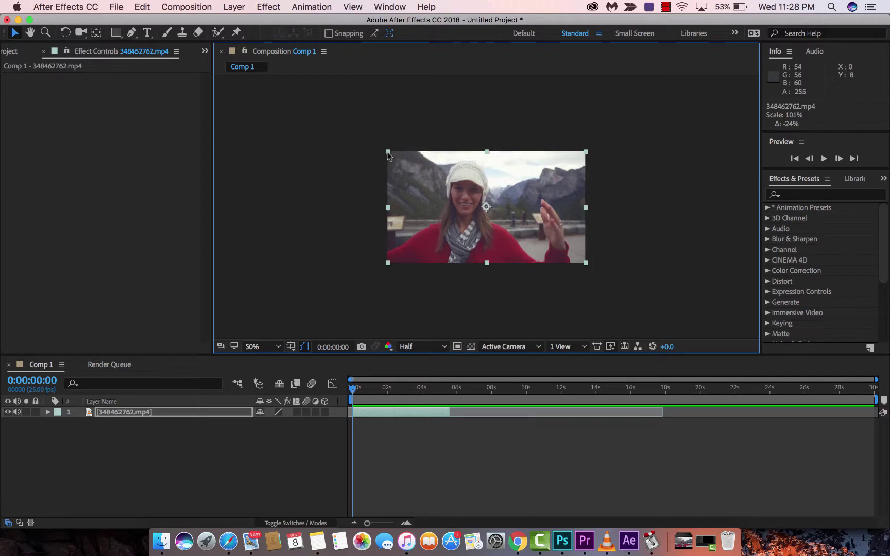
- Scale the mountain clip layer to about 127%, beyond the comp edges, and reopen the Effect menu
left_click_drag(387, 154, 361, 136)
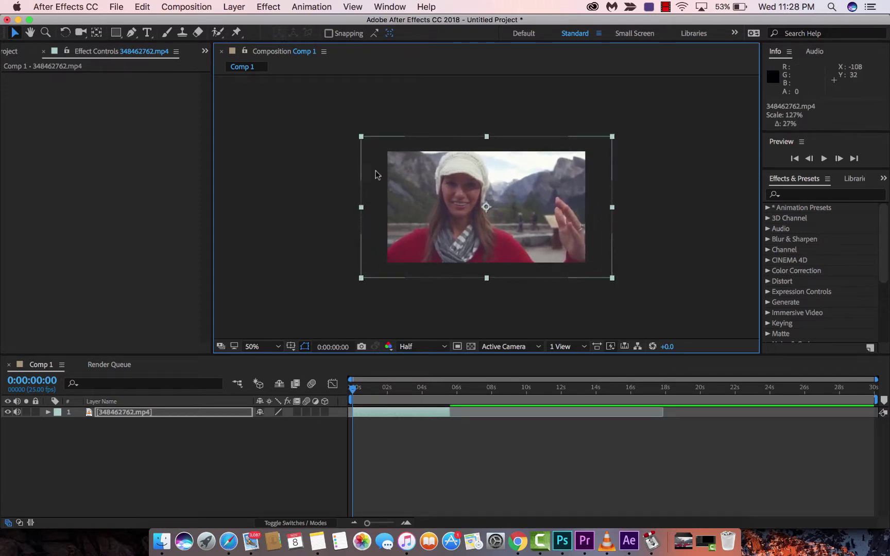
left_click(309, 200)
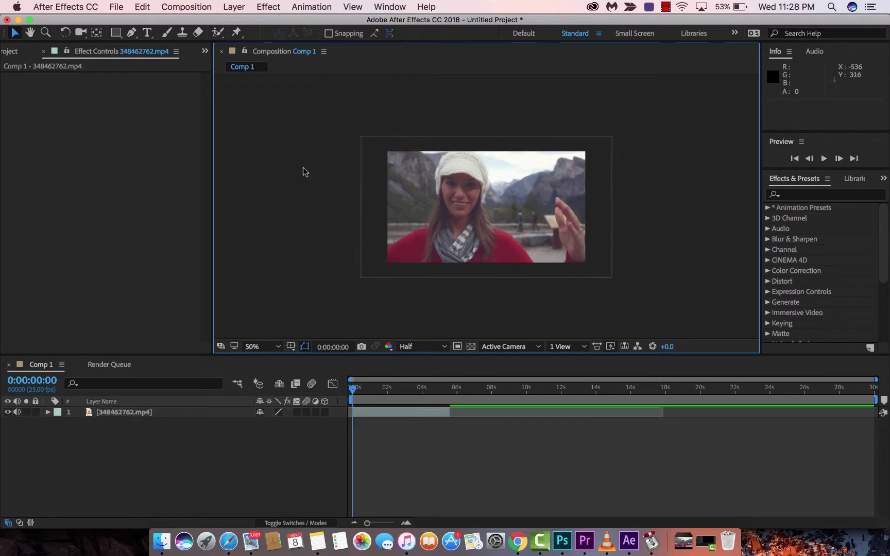
left_click(267, 6)
left_click(165, 351)
left_click(139, 409)
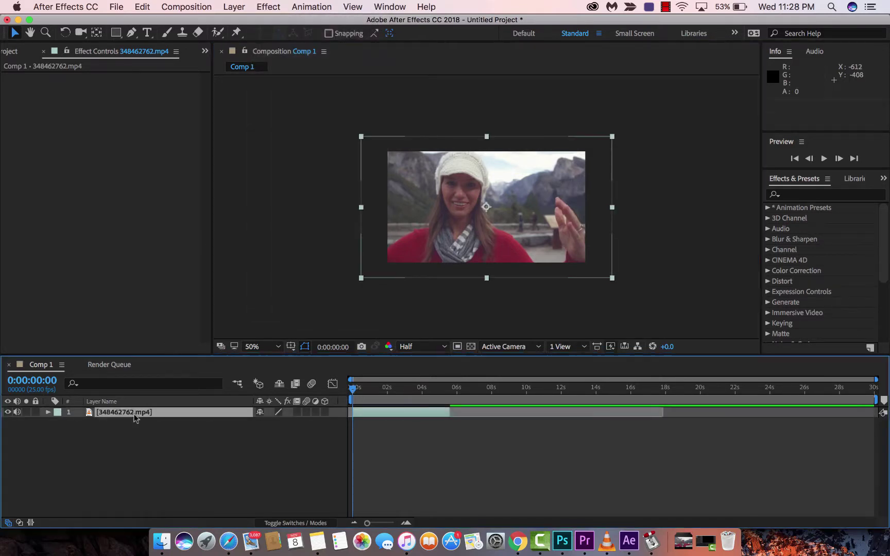
left_click(238, 6)
- Apply a new Bezier Warp effect from Effect > Distort to the enlarged layer
mouse_move(268, 6)
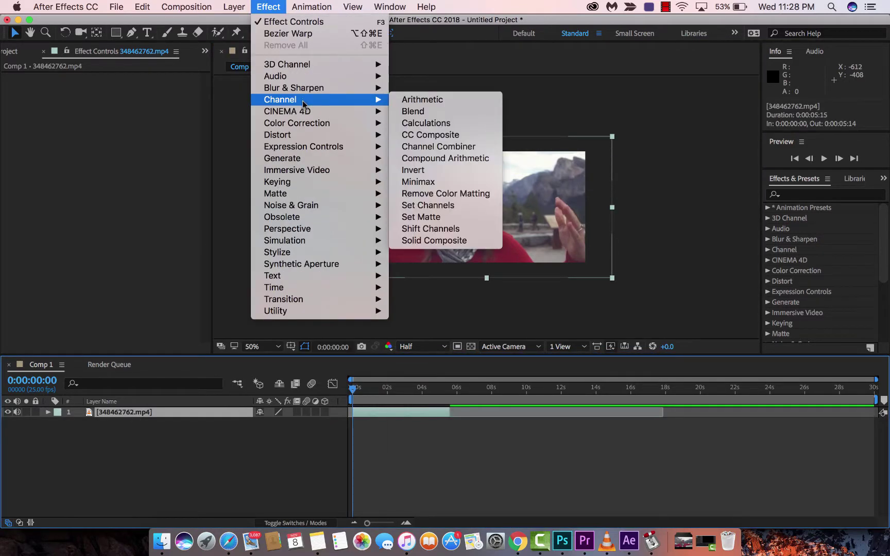
mouse_move(305, 135)
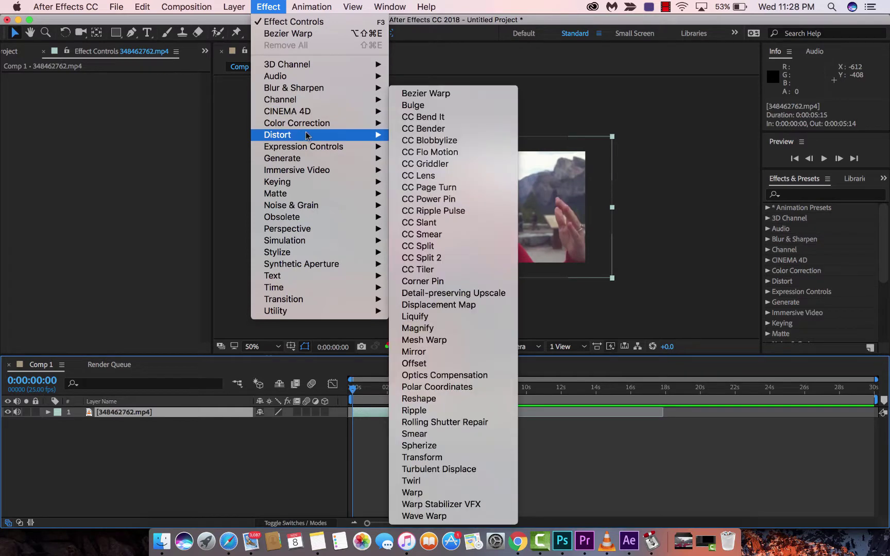
left_click(434, 93)
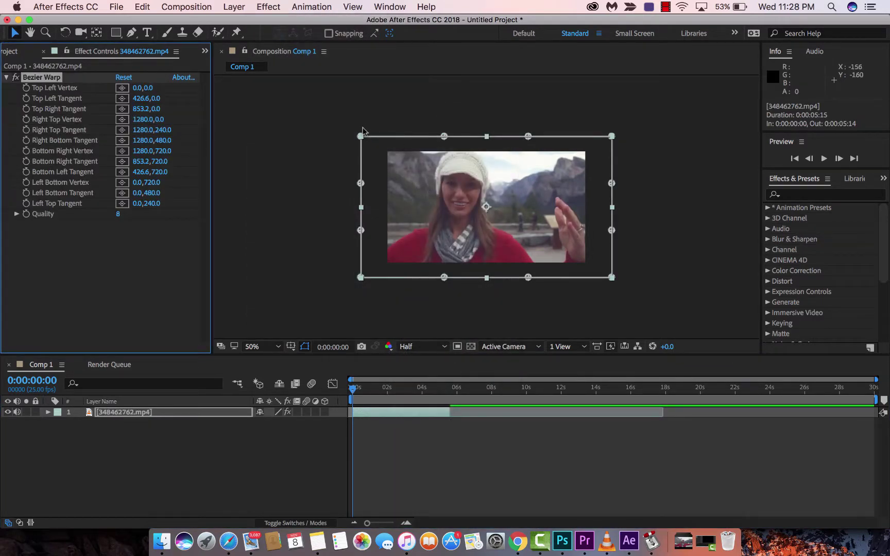
- Drag the warp's top-left vertex inward to 104.0, 47.3, bending the upper-left corner
left_click_drag(361, 136, 382, 146)
key("period")
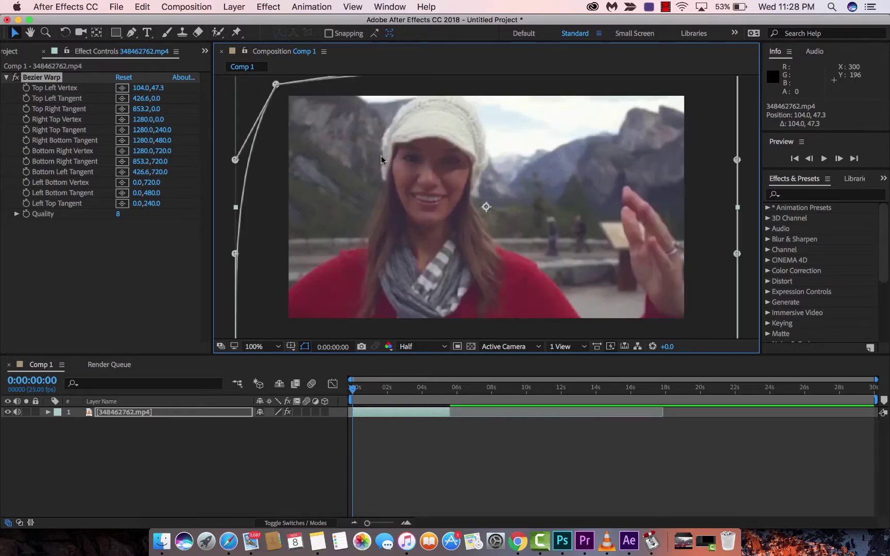
key("comma")
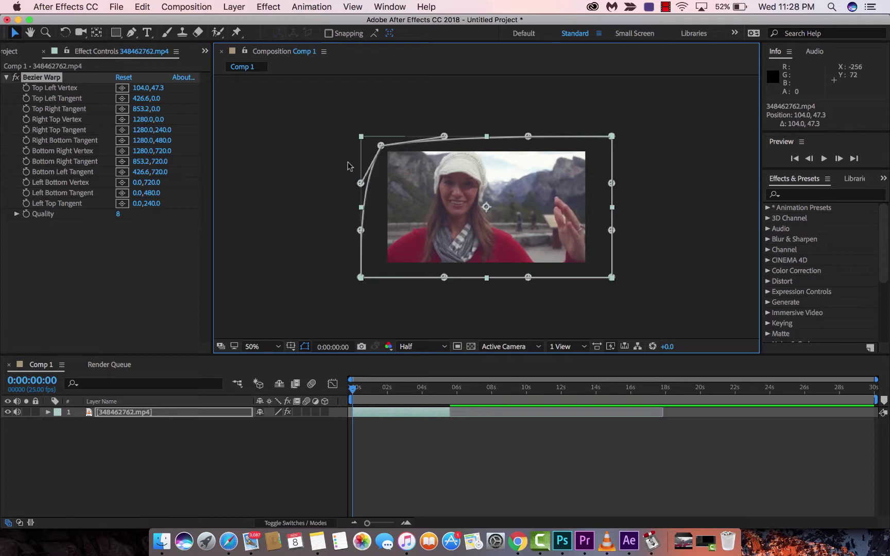
left_click(314, 149)
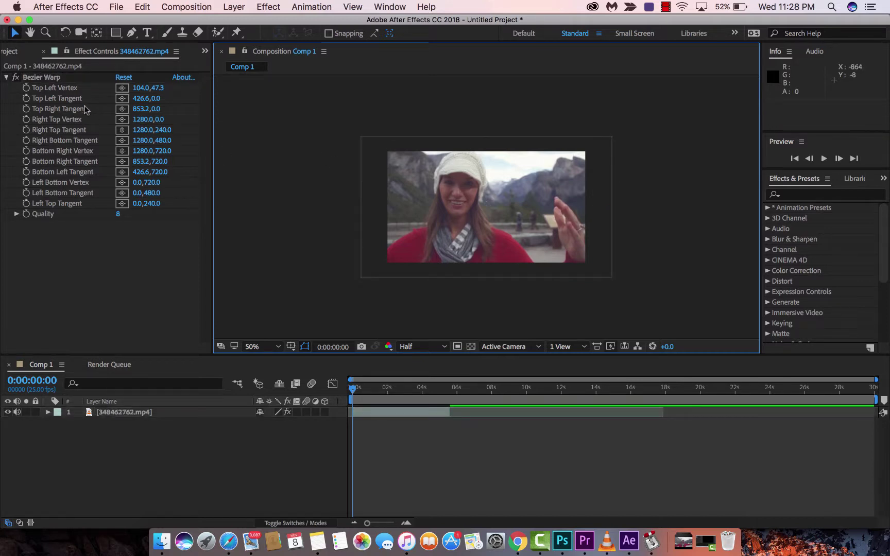
left_click(54, 77)
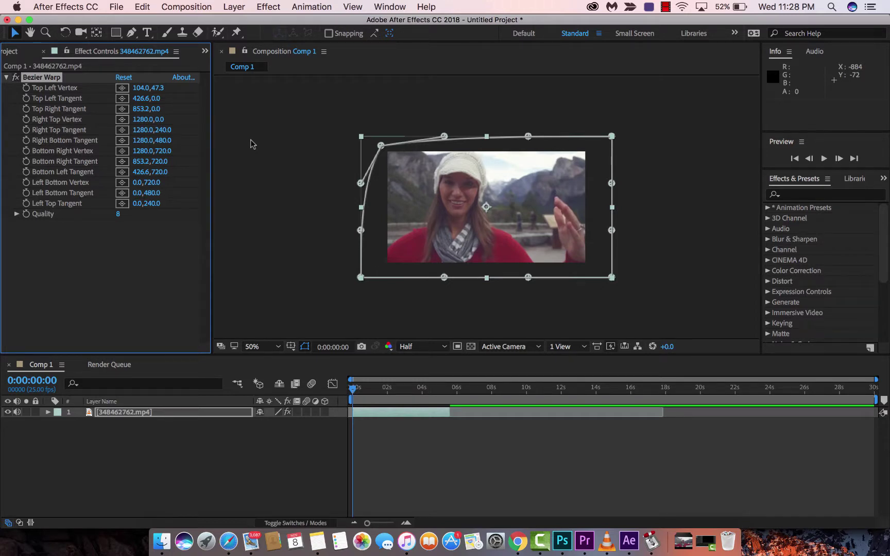
left_click(267, 6)
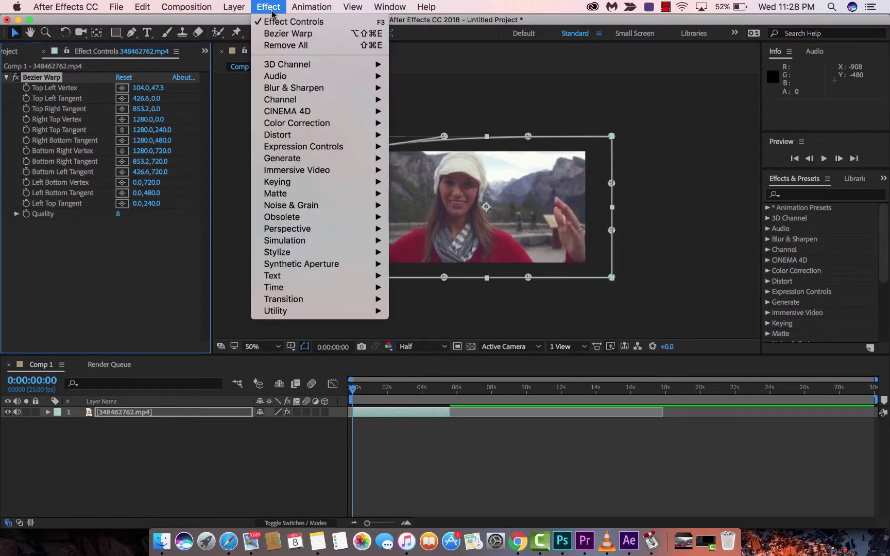
mouse_move(294, 134)
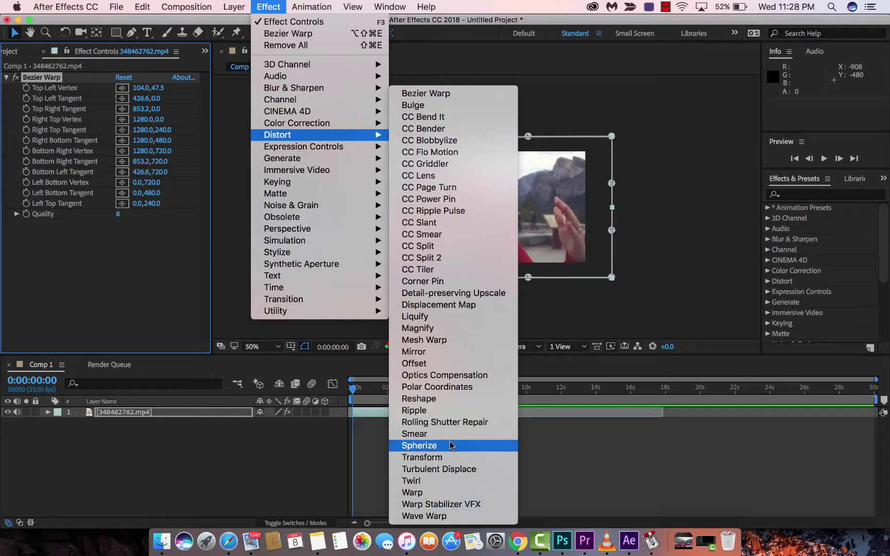
left_click(317, 5)
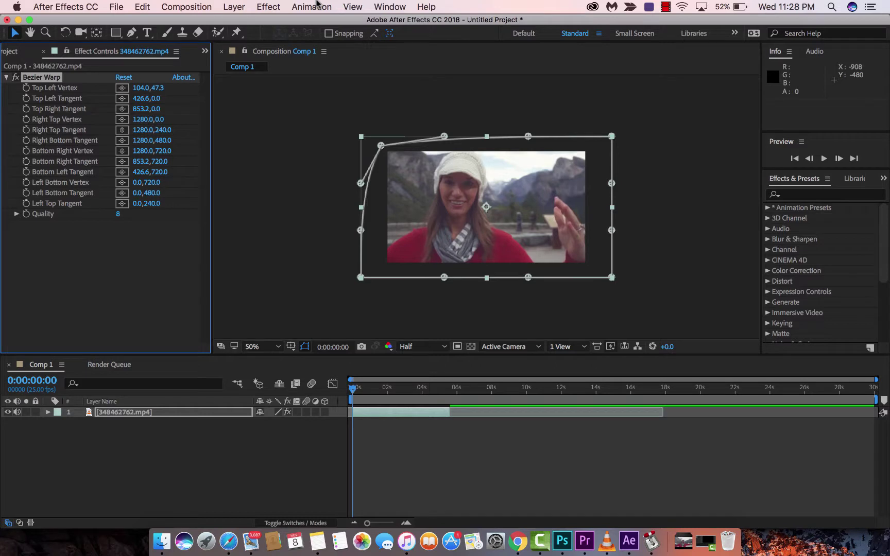